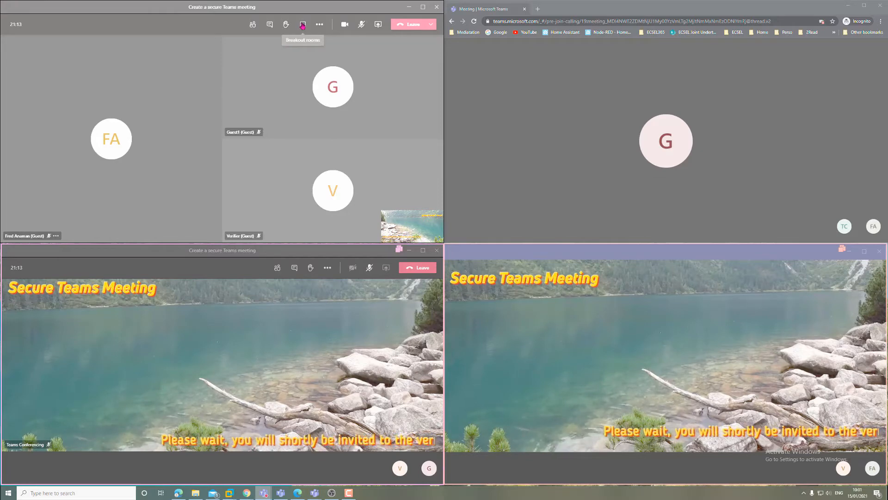
Open the breakout rooms management of the meeting and review the list of participants available for assignment
{"action": "left_click", "coordinate": [302, 24]}
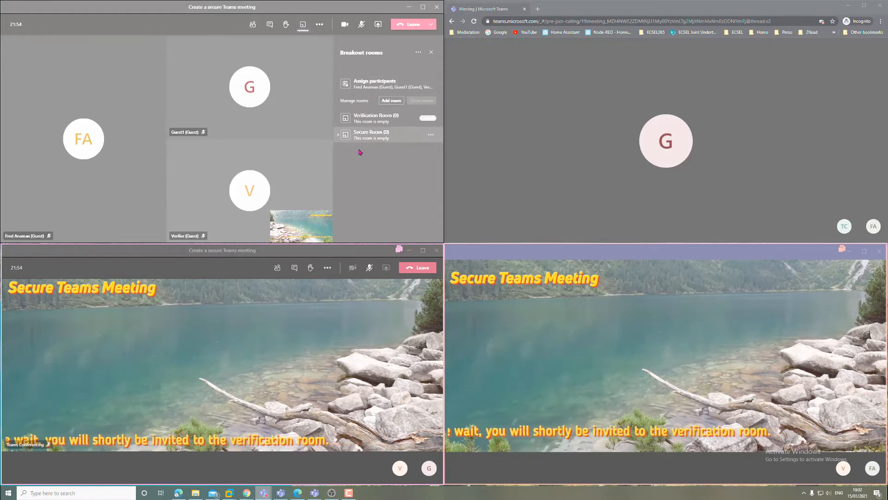
{"action": "left_click", "coordinate": [396, 79]}
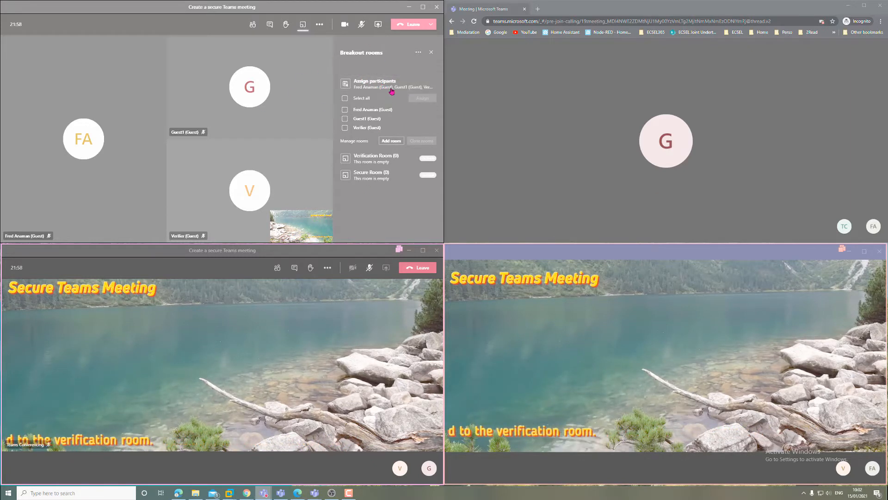
{"action": "left_click", "coordinate": [391, 86]}
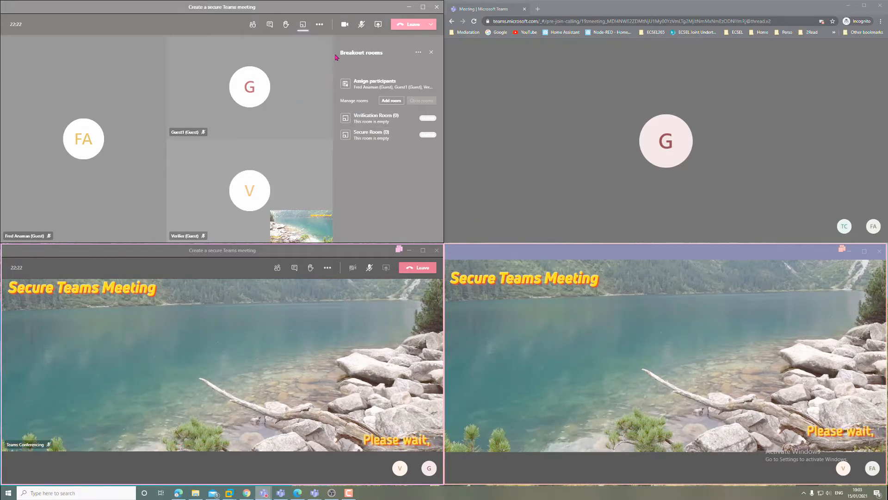
Assign Guest1 and Verifier to the Verification Room
{"action": "left_click", "coordinate": [364, 85]}
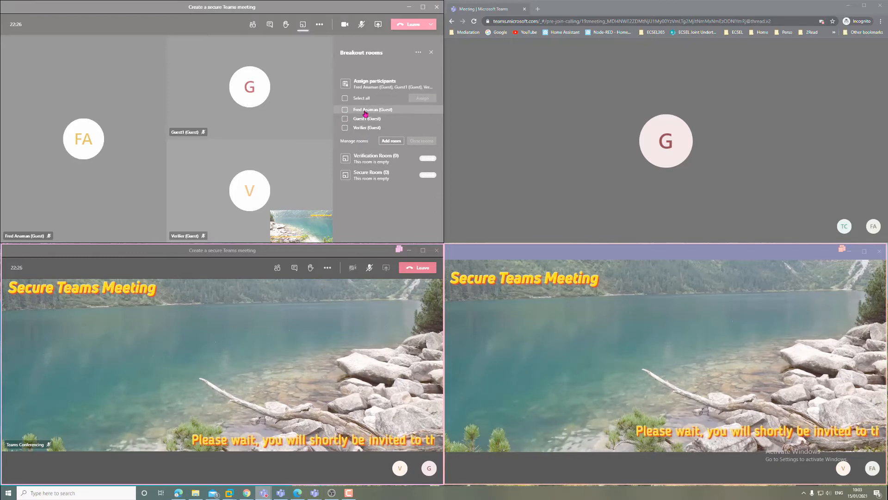
{"action": "left_click", "coordinate": [345, 129]}
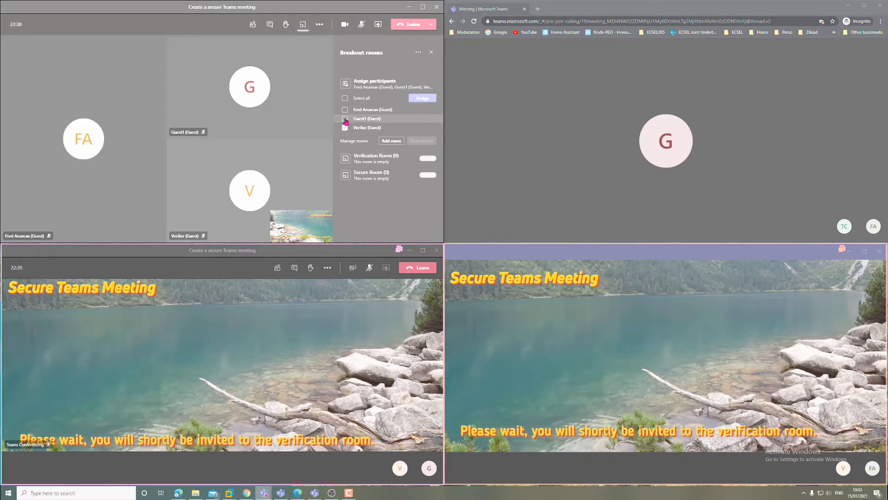
{"action": "left_click", "coordinate": [345, 119]}
{"action": "left_click", "coordinate": [421, 98]}
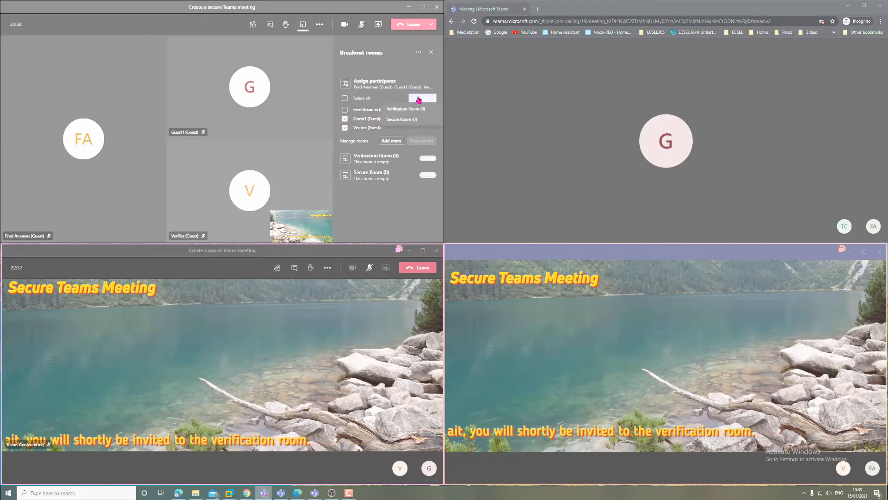
{"action": "left_click", "coordinate": [412, 112]}
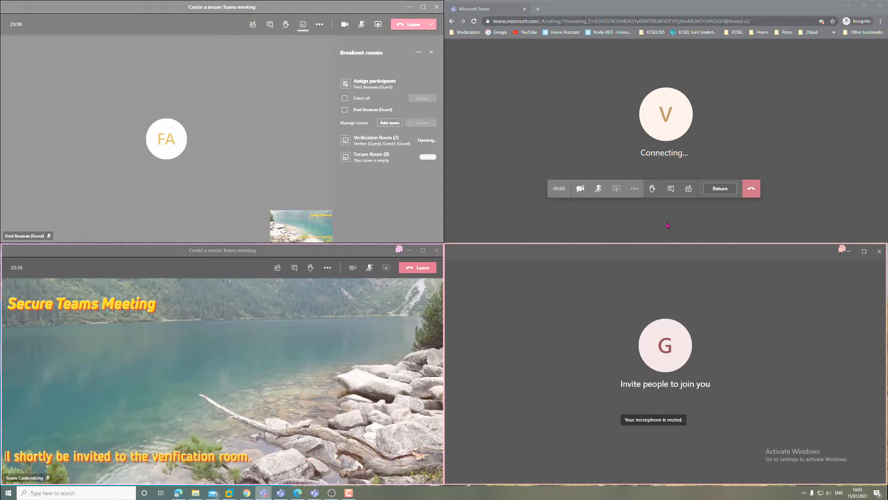
Check who is in the Verification Room from the organizer's room list and the Verifier's browser attendee list
{"action": "left_click", "coordinate": [363, 141]}
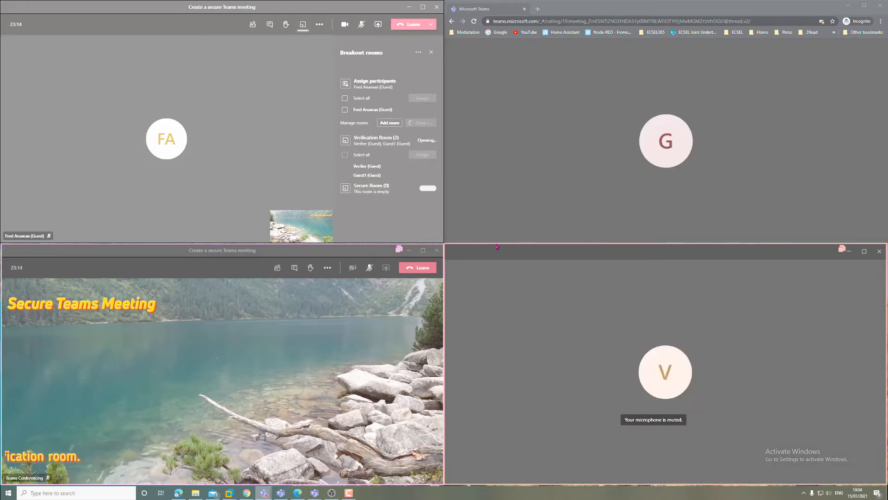
{"action": "left_click", "coordinate": [689, 188]}
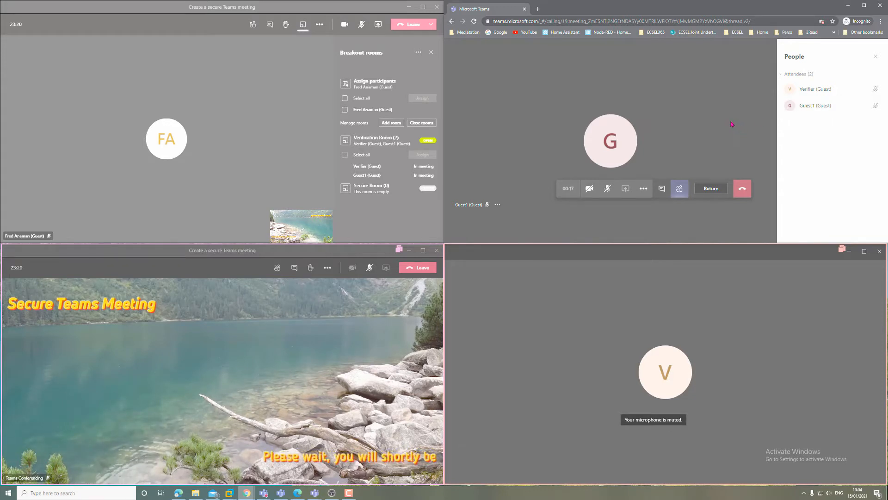
{"action": "left_click", "coordinate": [875, 57]}
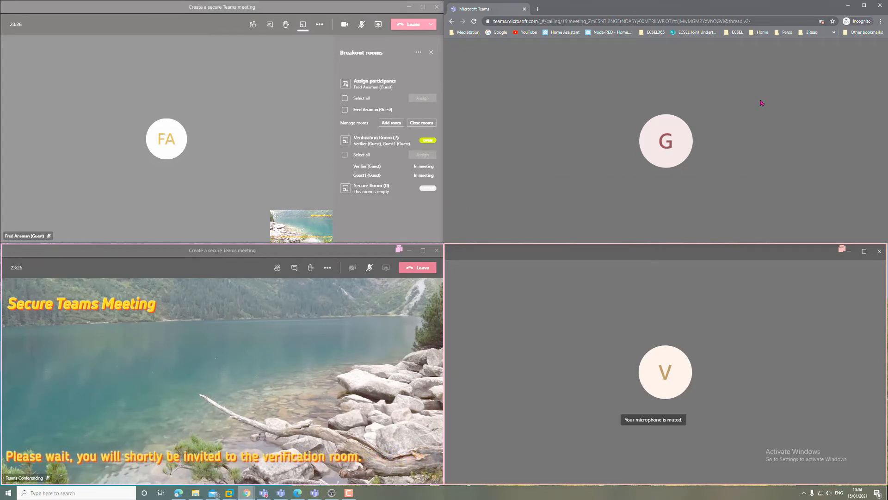
{"action": "mouse_move", "coordinate": [720, 106]}
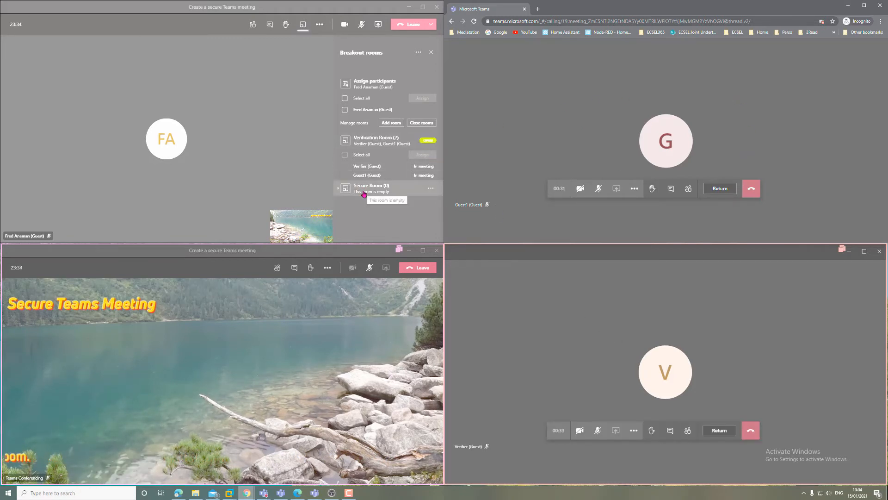
Close the breakout rooms and reassign Guest1 from the Verification Room to the Secure Room
{"action": "left_click", "coordinate": [427, 123]}
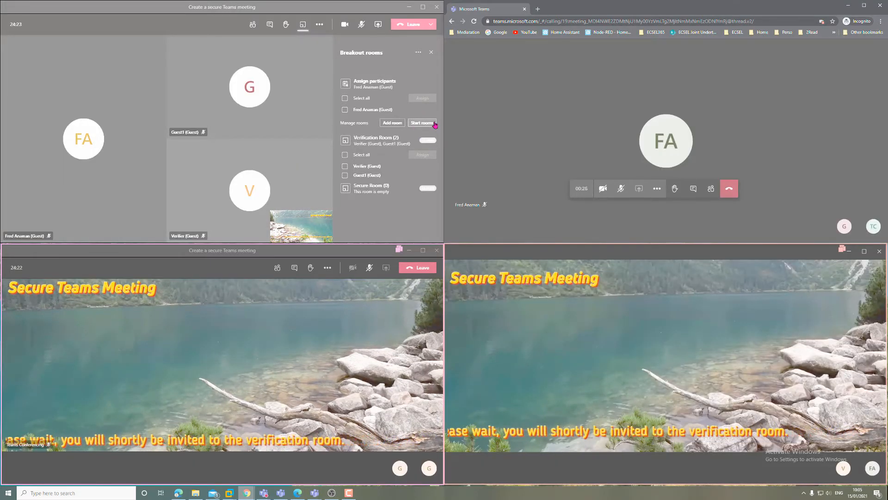
{"action": "left_click", "coordinate": [407, 179]}
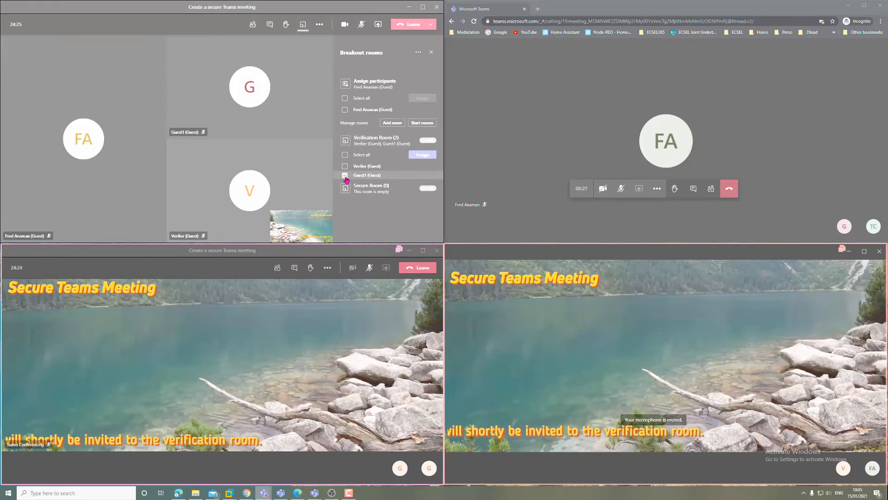
{"action": "left_click", "coordinate": [421, 156]}
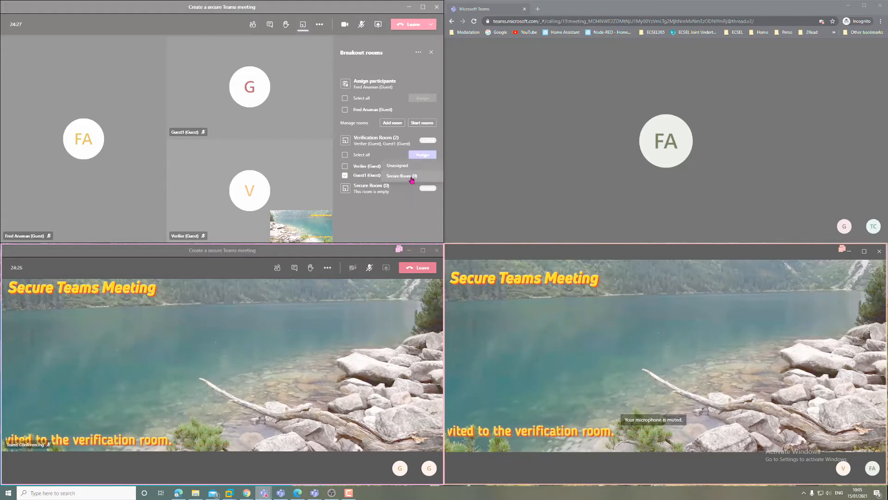
{"action": "left_click", "coordinate": [413, 176]}
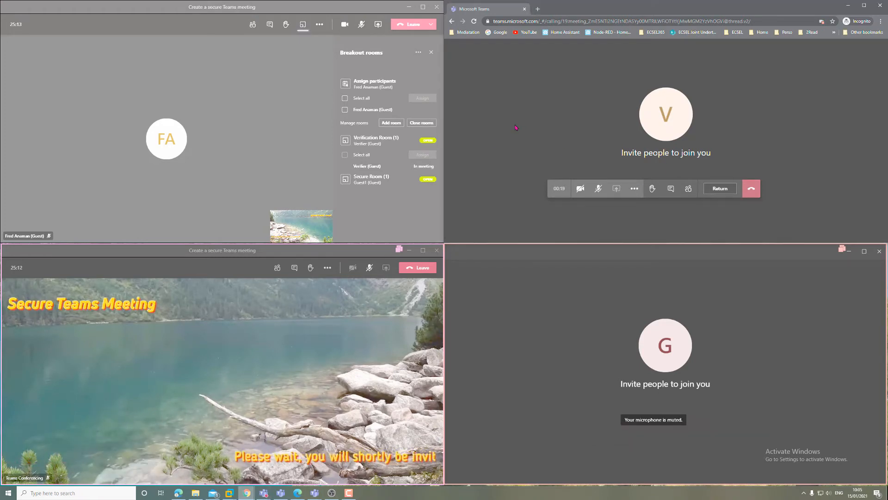
Assign the remaining unassigned guest participant to the open Verification Room
{"action": "left_click", "coordinate": [345, 110]}
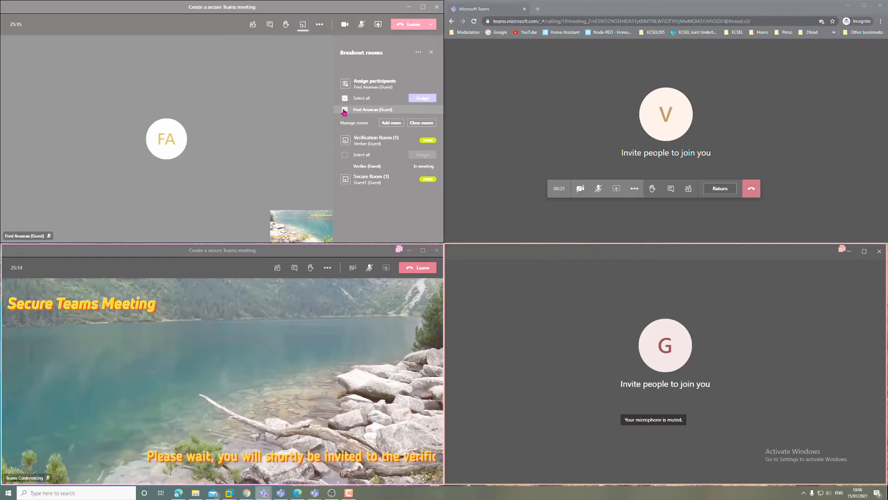
{"action": "left_click", "coordinate": [421, 98]}
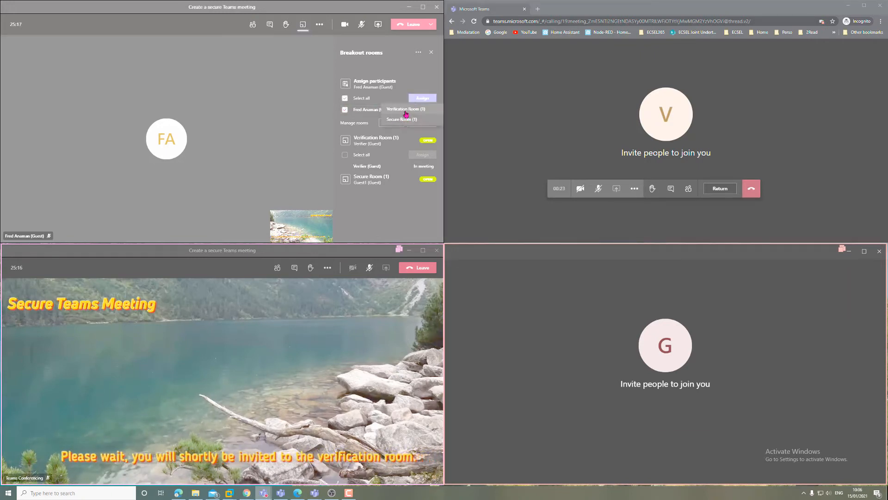
{"action": "left_click", "coordinate": [406, 111]}
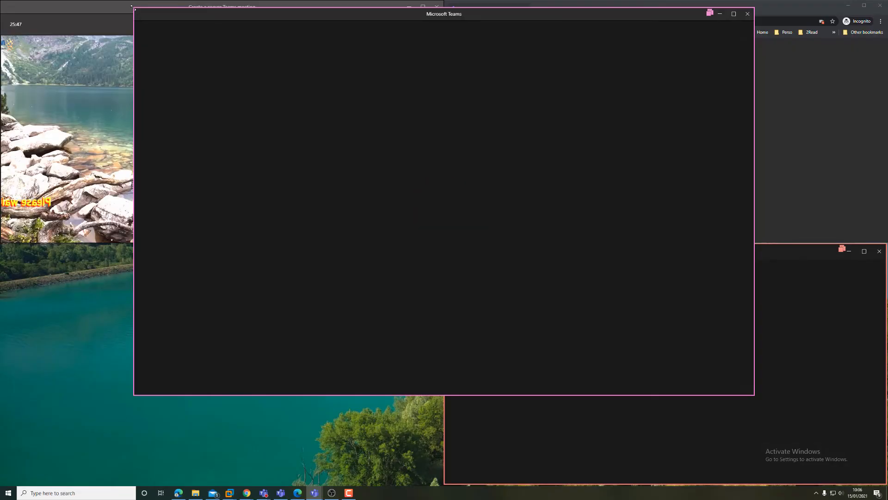
Shrink the newly opened Verification Room window and place it in the free desktop area beneath the organizer's meeting
{"action": "left_click_drag", "start_coordinate": [136, 12], "coordinate": [318, 162]}
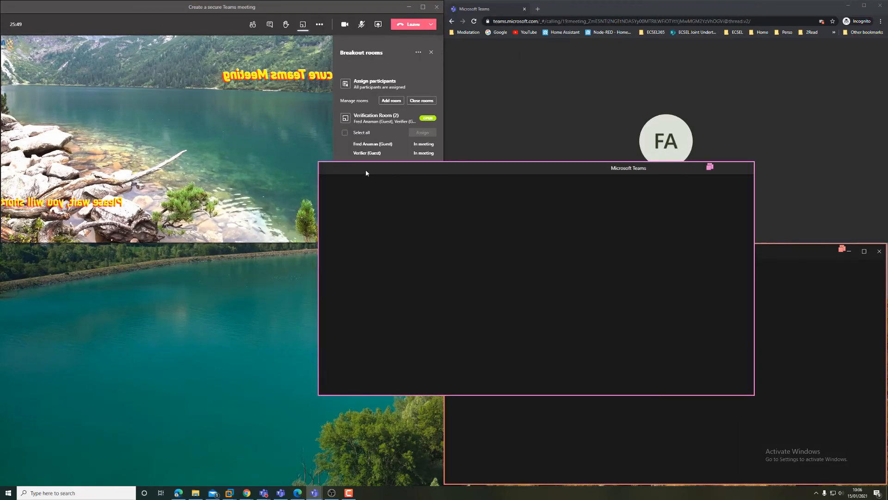
{"action": "left_click_drag", "start_coordinate": [391, 169], "coordinate": [70, 250]}
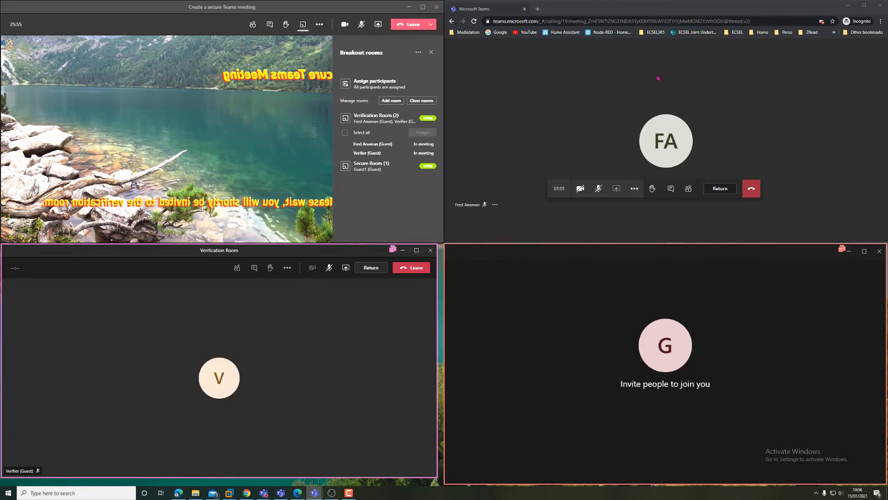
Show the list of people in the Verification Room from the Verifier's browser session
{"action": "left_click", "coordinate": [652, 225]}
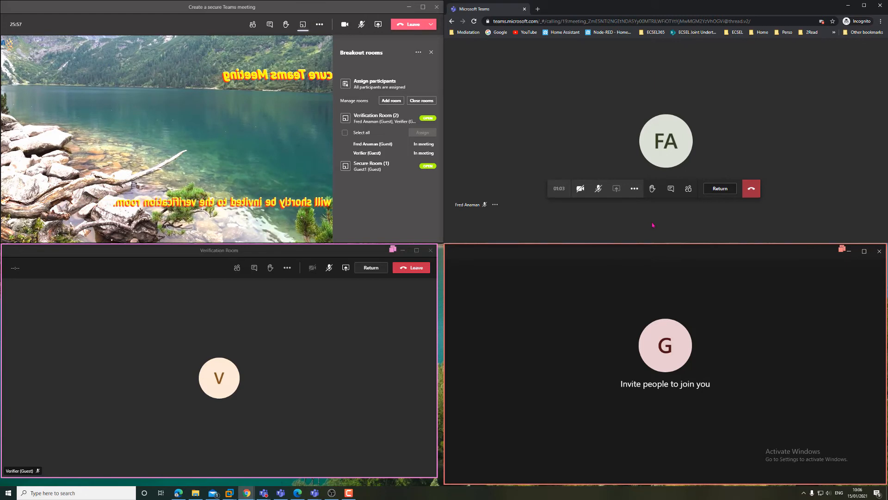
{"action": "left_click", "coordinate": [689, 190]}
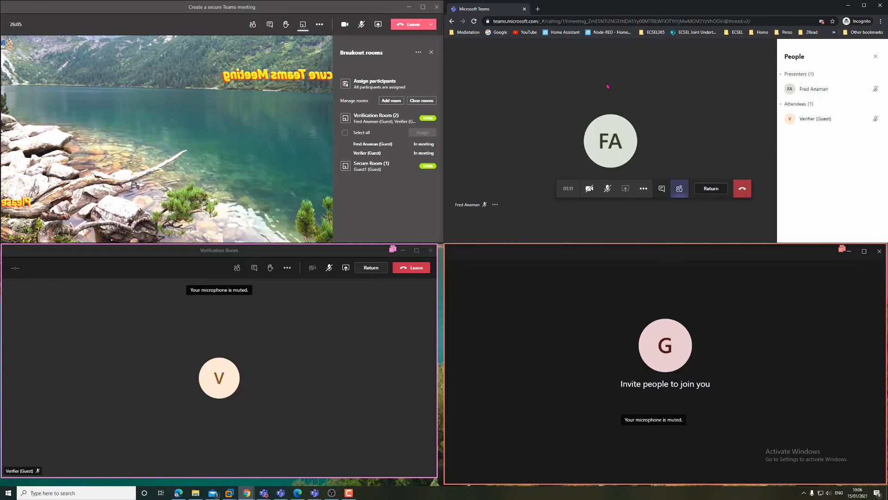
Close only the Verification Room from the organizer's breakout room list
{"action": "left_click", "coordinate": [420, 154]}
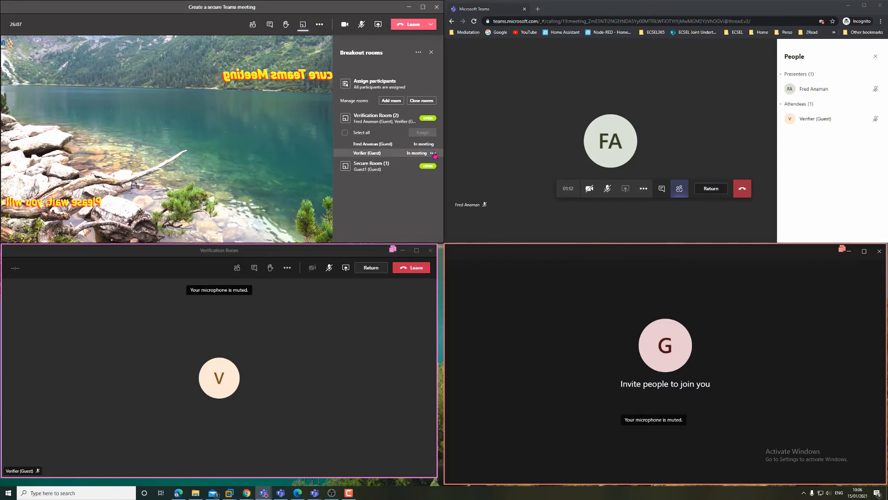
{"action": "left_click", "coordinate": [425, 194]}
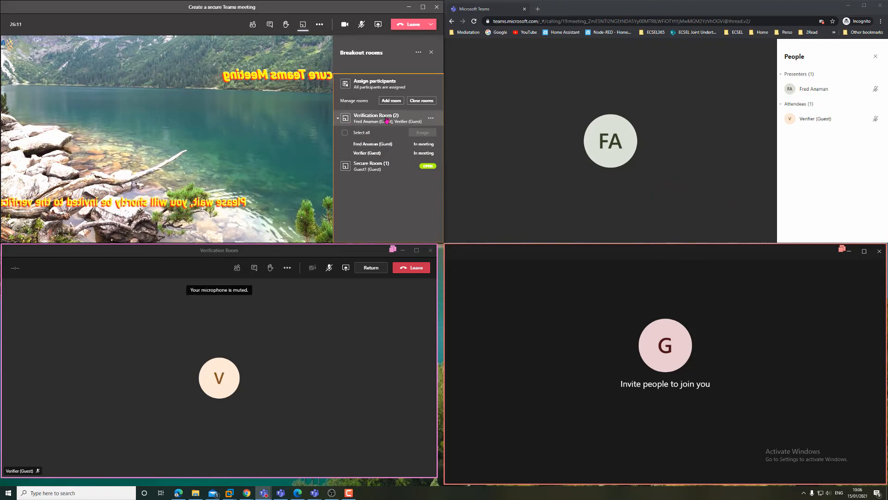
{"action": "left_click", "coordinate": [430, 118]}
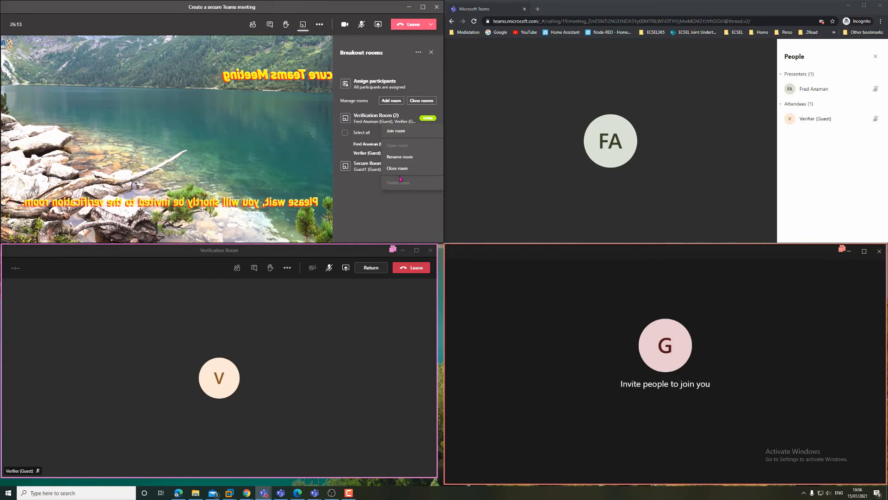
{"action": "left_click", "coordinate": [402, 169]}
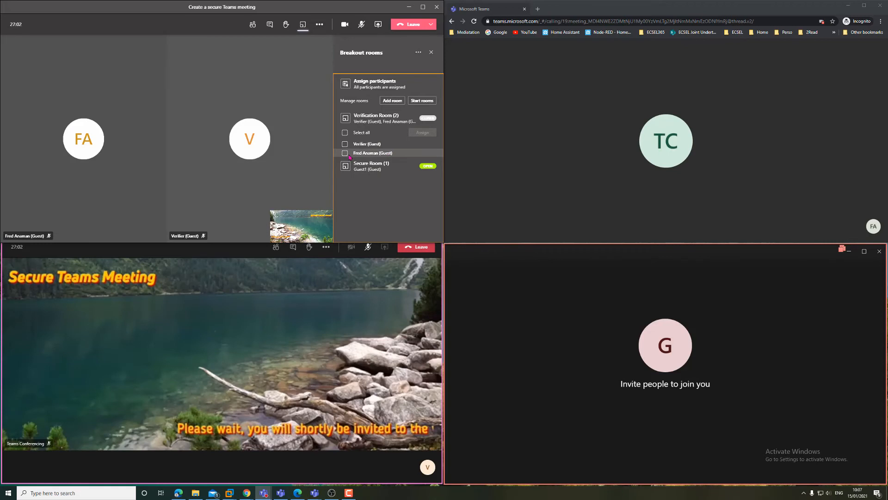
Reassign the participant listed alongside the Verifier from the Verification Room to the Secure Room
{"action": "left_click", "coordinate": [345, 153]}
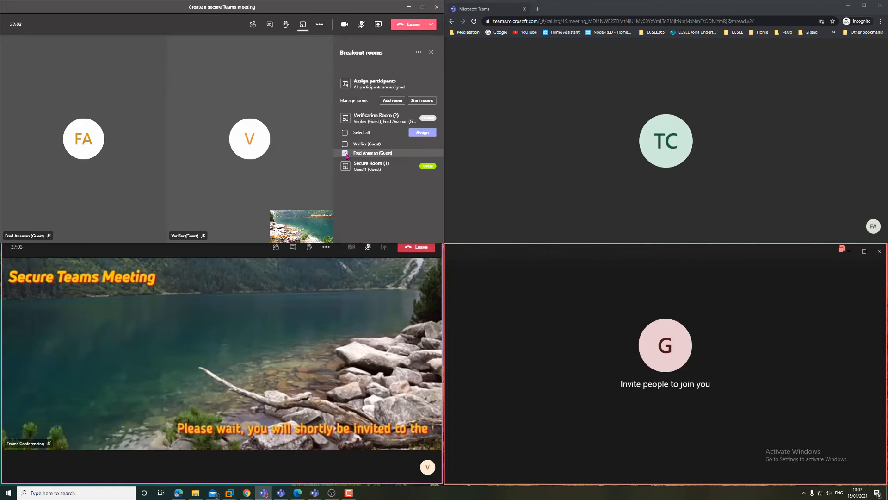
{"action": "left_click", "coordinate": [423, 132]}
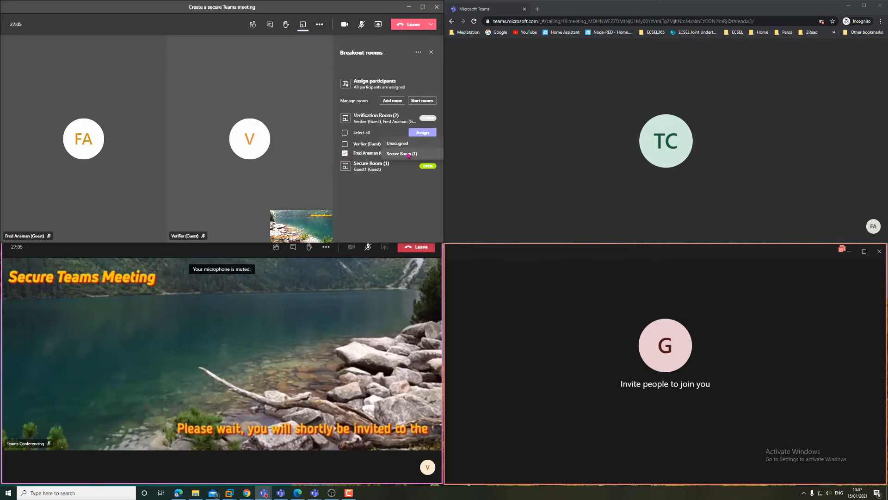
{"action": "left_click", "coordinate": [408, 154]}
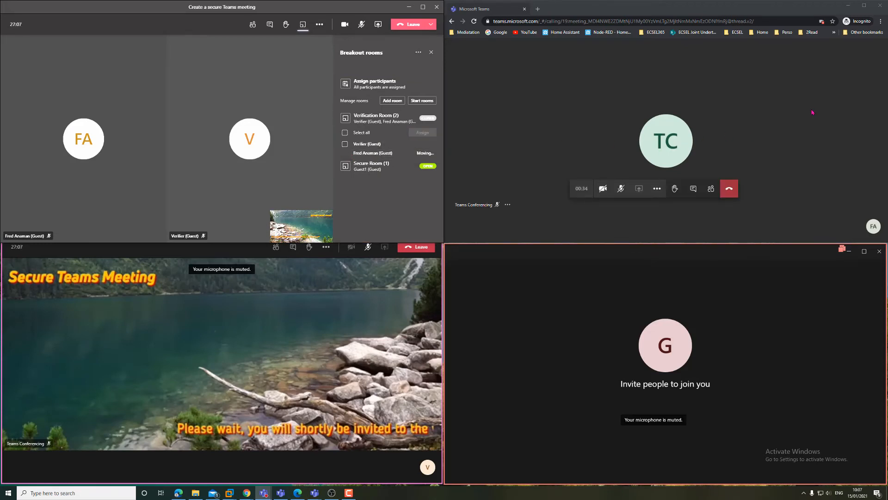
Show the list of people in the Secure Room from Guest1's meeting window
{"action": "mouse_move", "coordinate": [764, 334]}
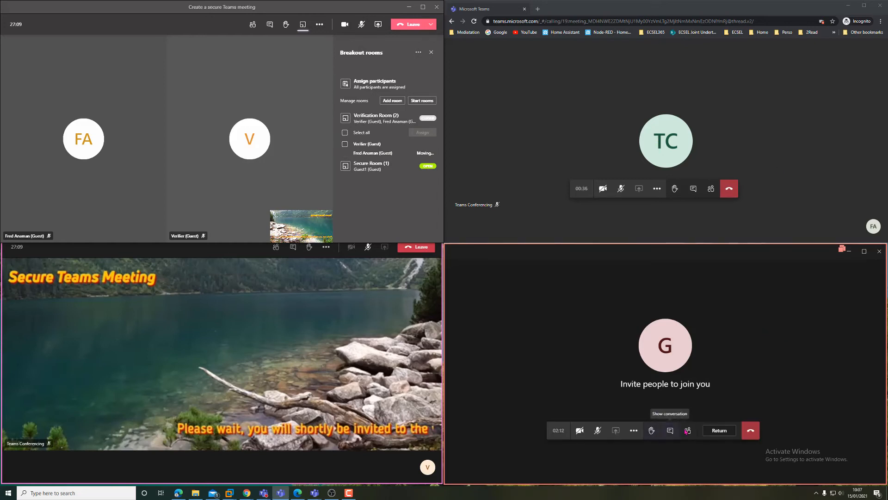
{"action": "left_click", "coordinate": [687, 431]}
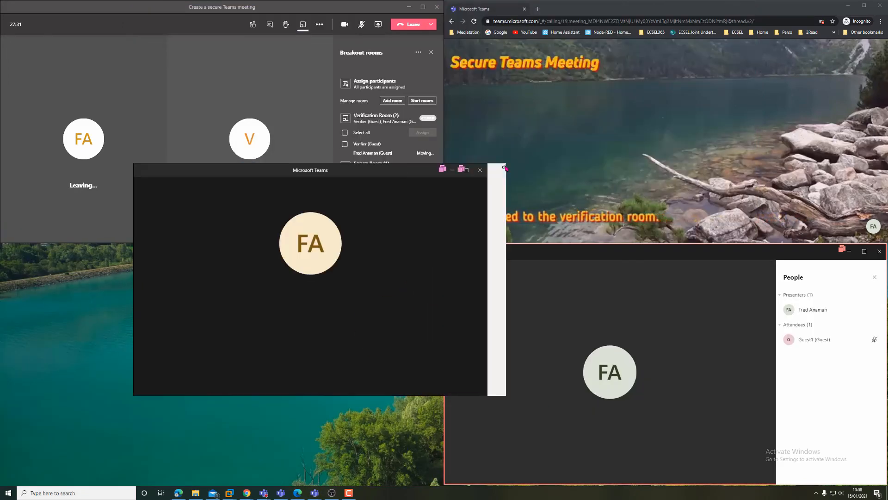
Move the participant's new Secure Room window beneath the organizer's meeting and enlarge it to fill the free quarter
{"action": "left_click_drag", "start_coordinate": [437, 174], "coordinate": [305, 264]}
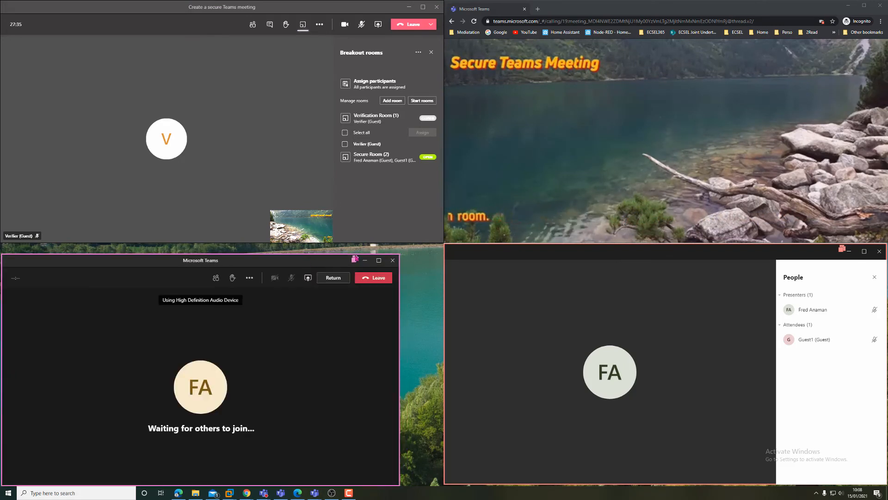
{"action": "left_click_drag", "start_coordinate": [400, 260], "coordinate": [443, 251]}
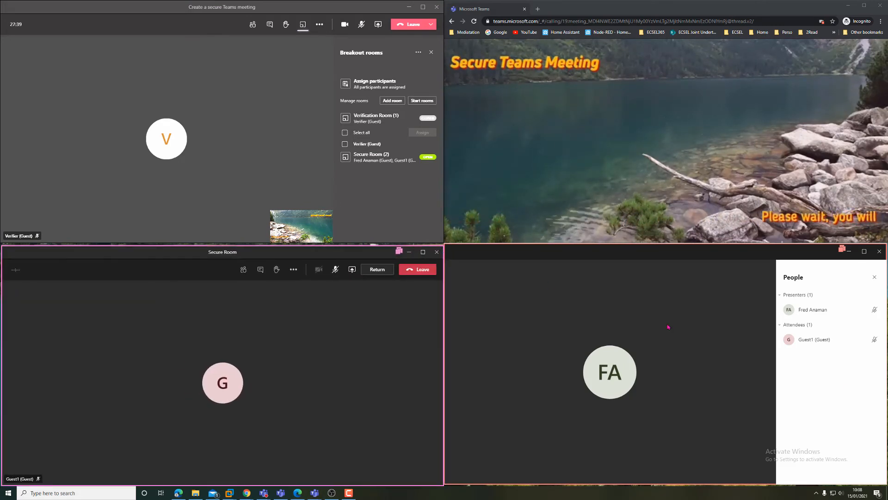
{"action": "left_click", "coordinate": [815, 398]}
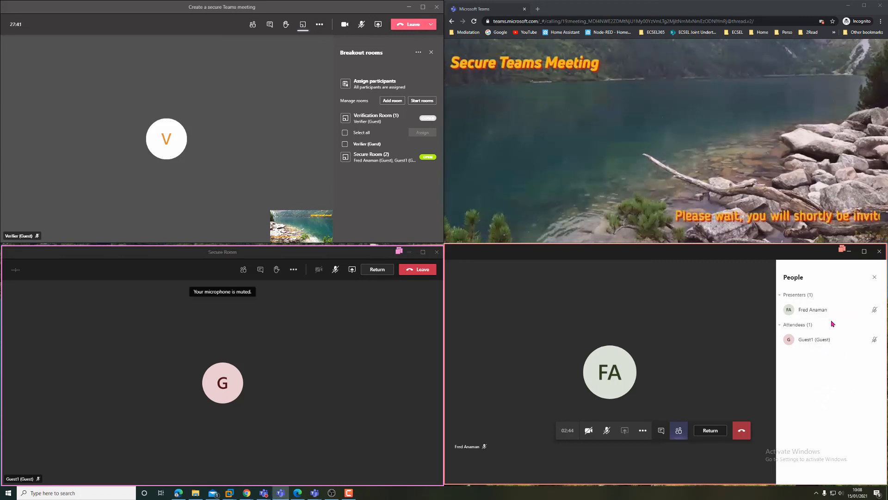